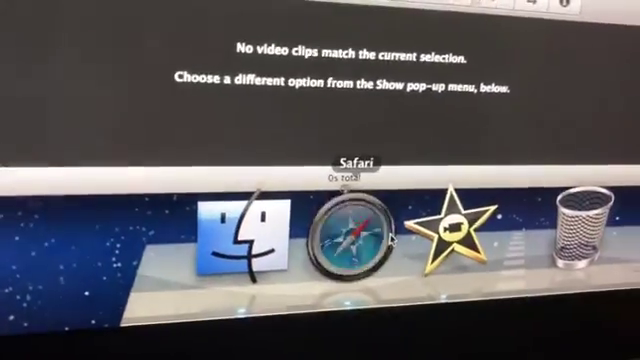
Bring up Safari to reach the VoiceForge demo for the Wiseguy voice
left_click(355, 235)
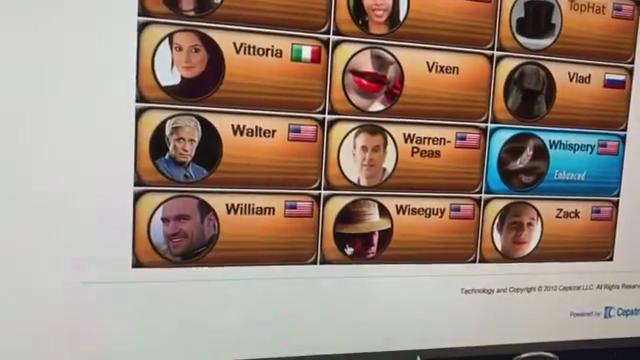
scroll(277, 221, "up", 10)
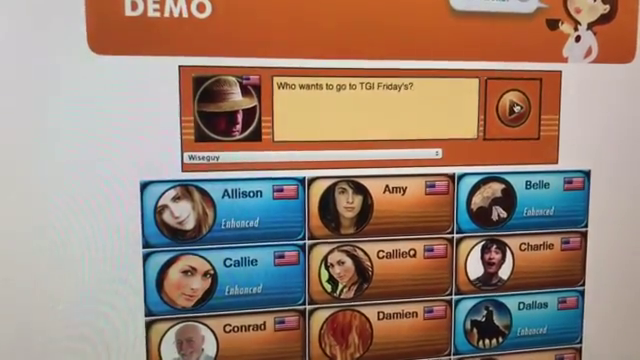
Play the Wiseguy reading of 'Who wants to go to TGI Friday's?' twice
left_click(514, 104)
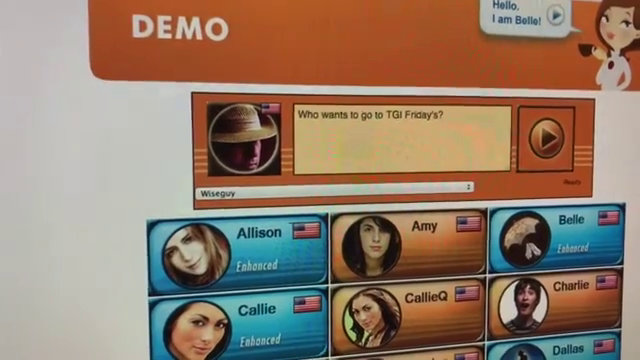
left_click(540, 130)
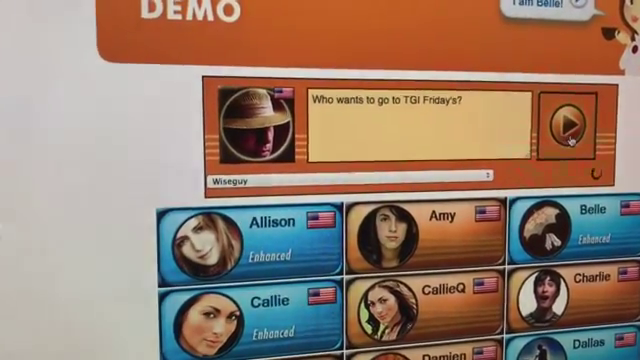